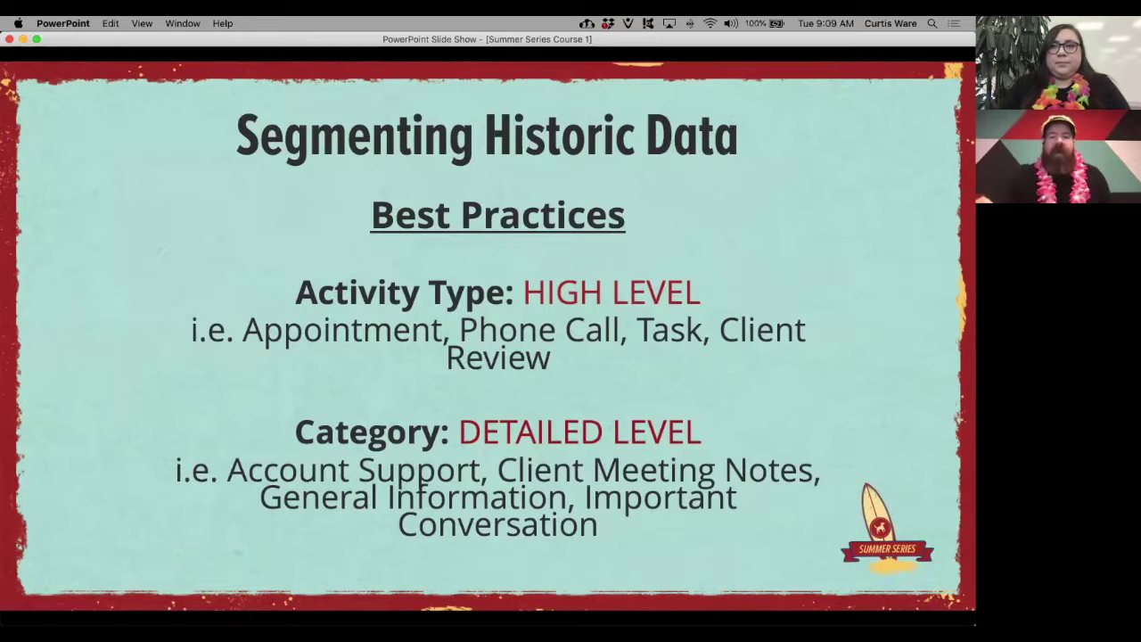
# - Advance the slide show to the Database Lists slide
pyautogui.press('Right')
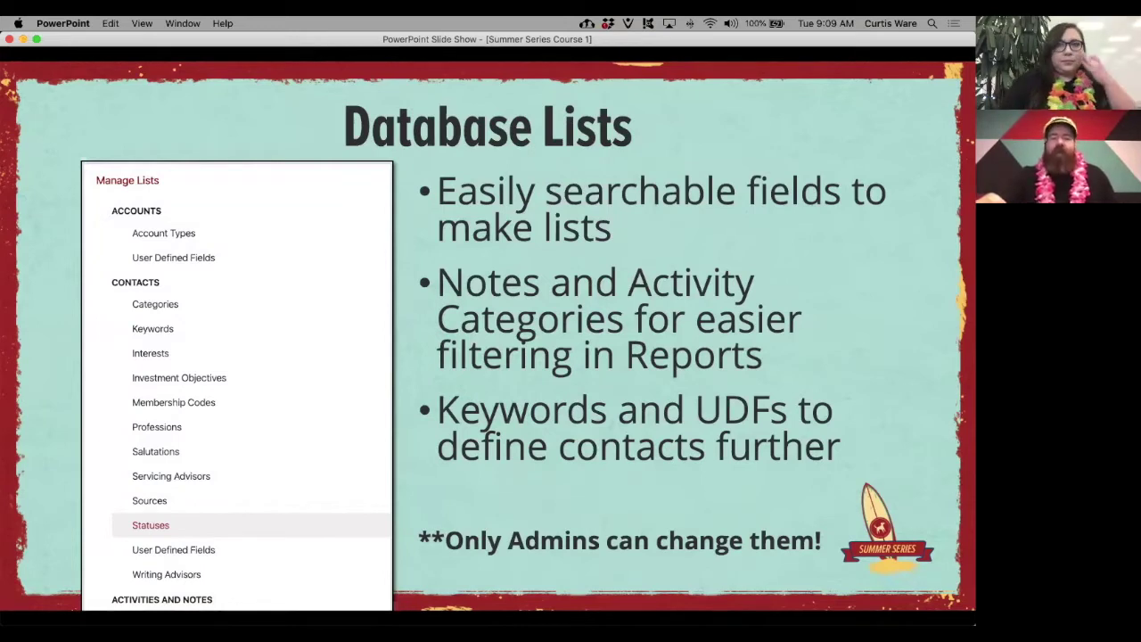
# - Move on to the Note & Activity Templates slide, then switch to the Redtail CRM dashboard in Chrome
pyautogui.press('Right')
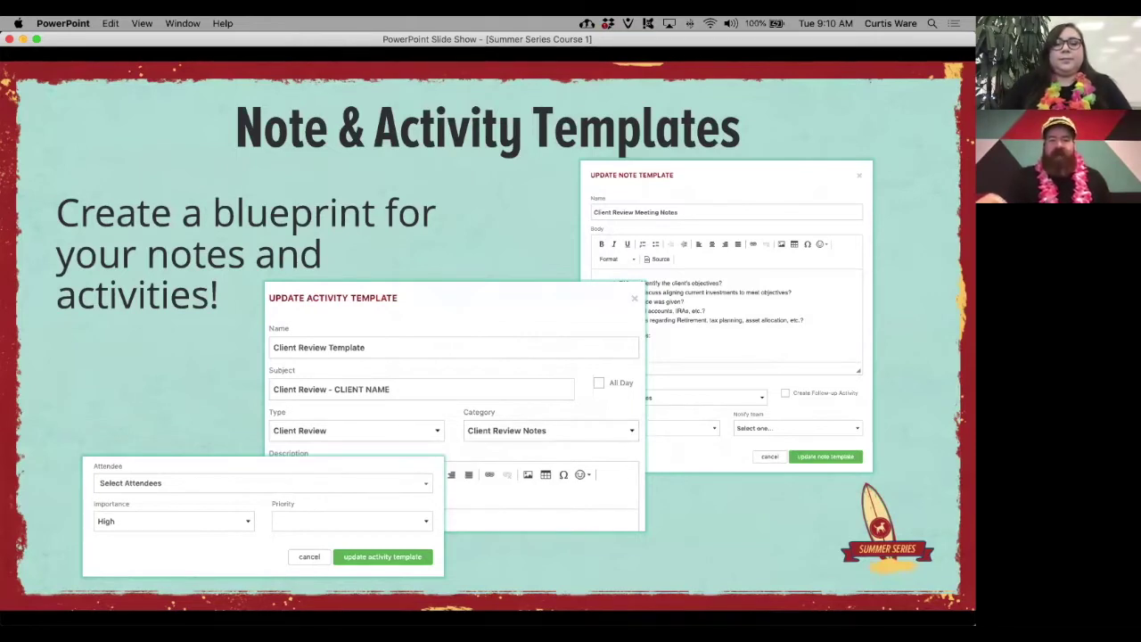
pyautogui.press('super+Tab')
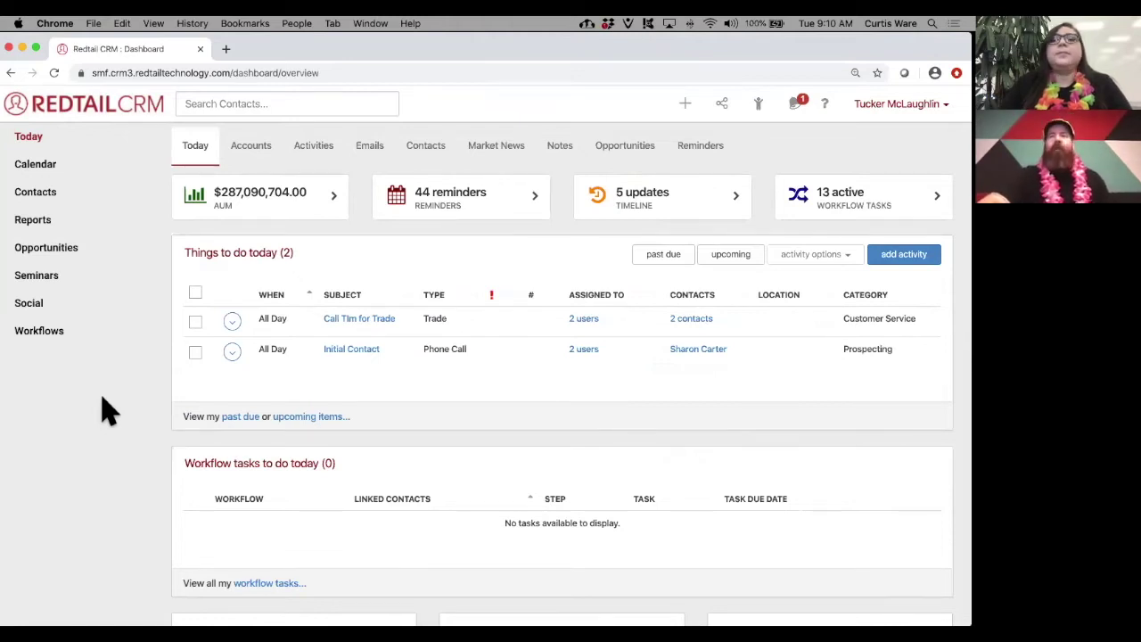
pyautogui.click(892, 107)
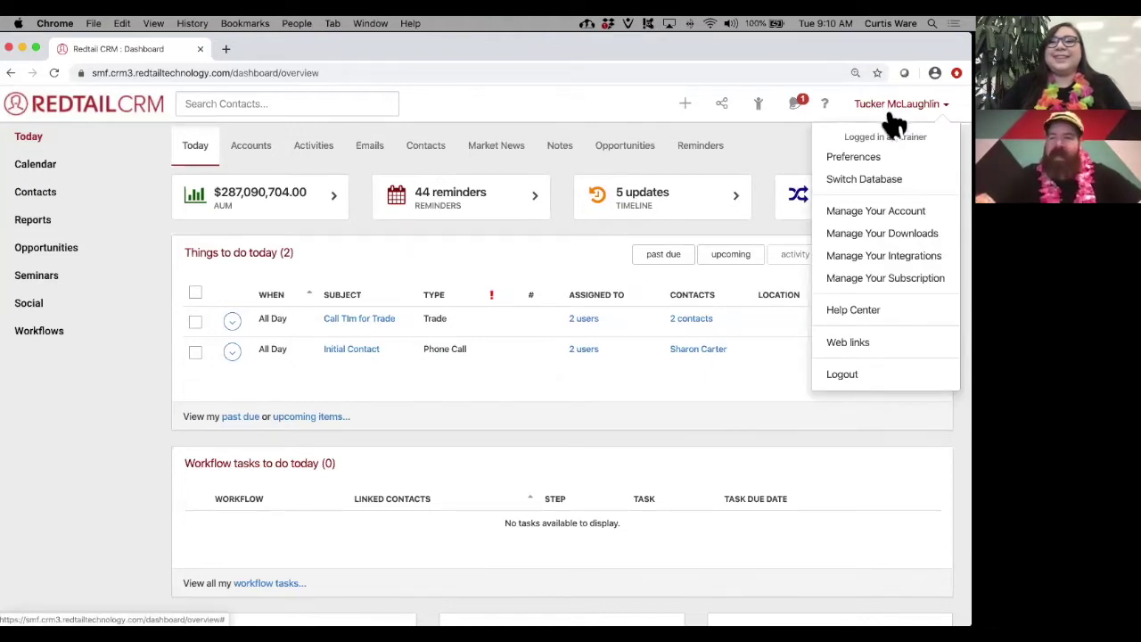
# - Open Manage Your Account and highlight its Admins Only heading
pyautogui.click(881, 221)
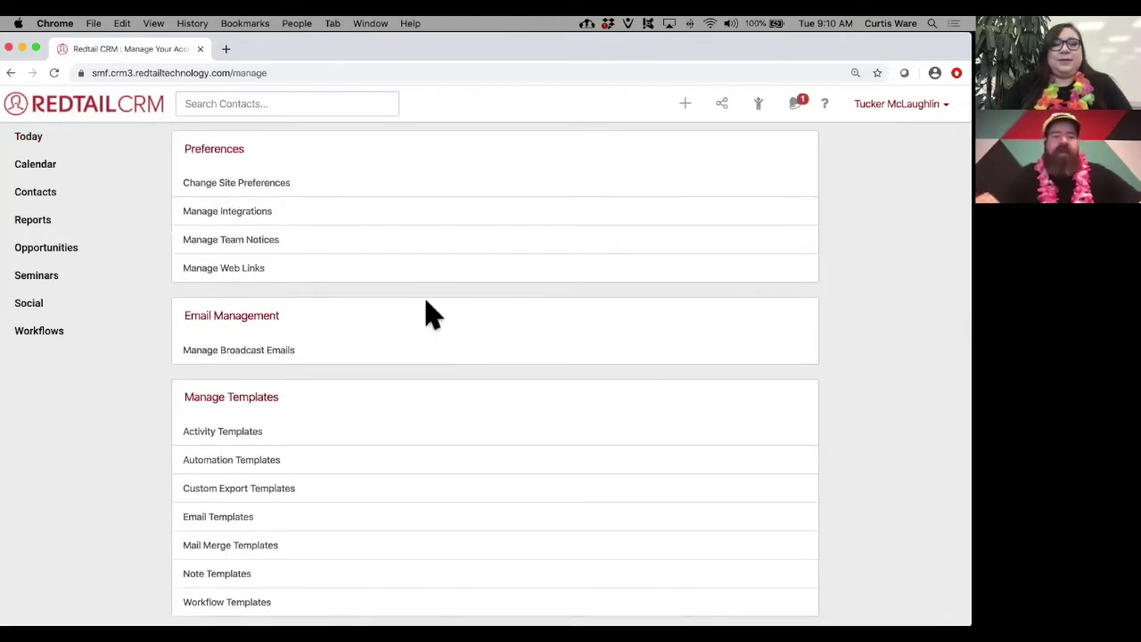
pyautogui.scroll(-5, 428, 314)
pyautogui.moveTo(258, 480); pyautogui.dragTo(184, 481)
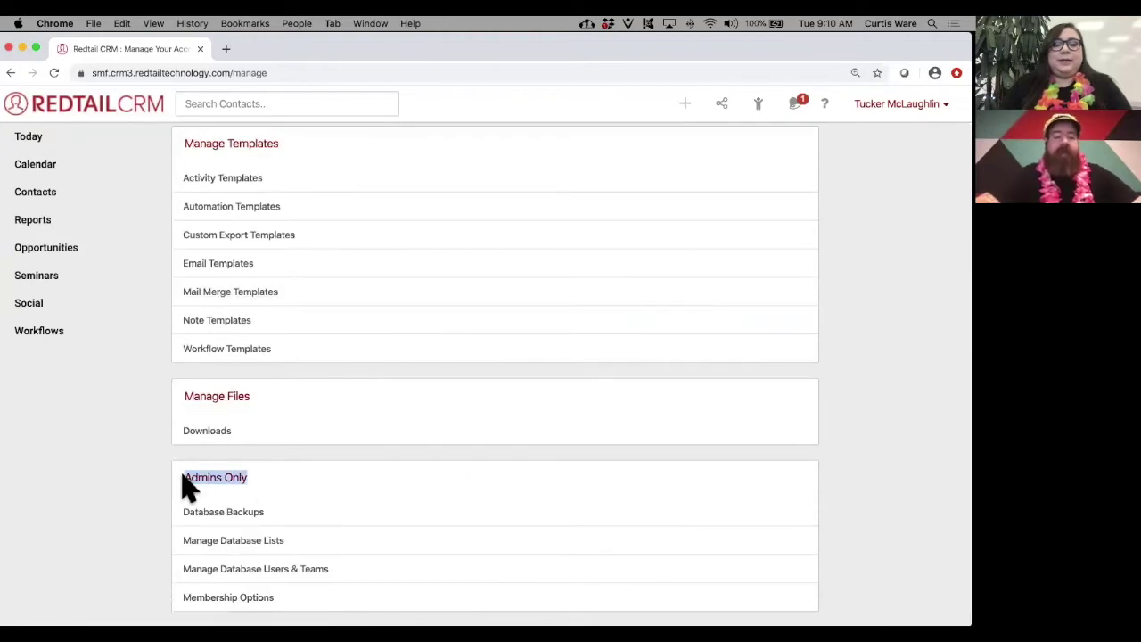
pyautogui.click(233, 479)
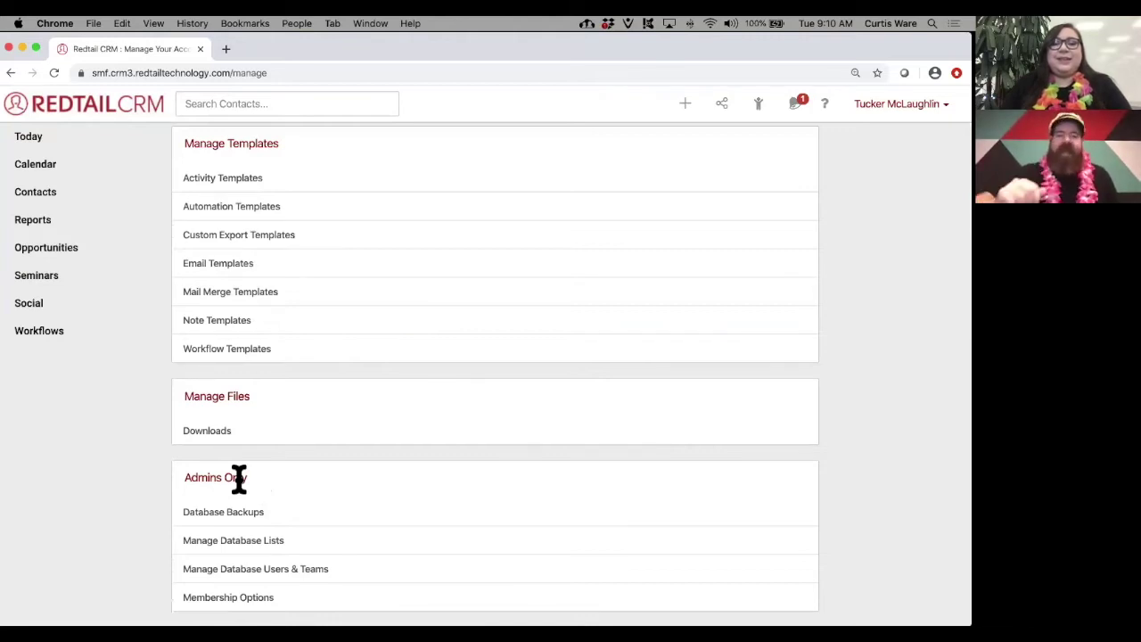
pyautogui.moveTo(248, 477); pyautogui.dragTo(184, 473)
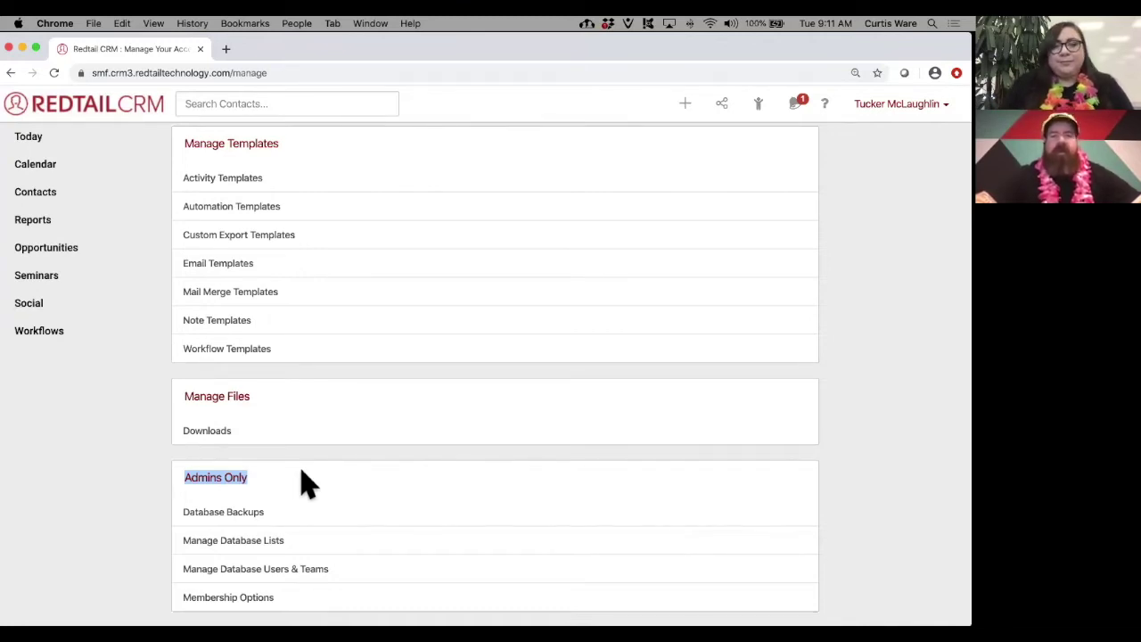
# - Clear the highlight and go to Manage Database Lists under Admins Only
pyautogui.click(307, 484)
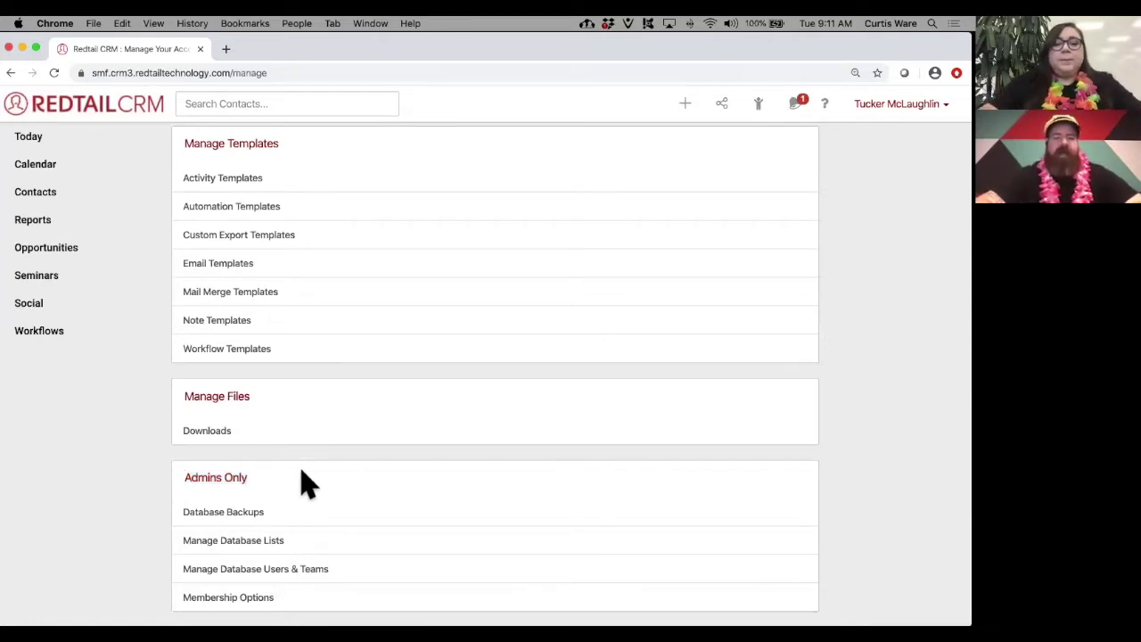
pyautogui.click(229, 542)
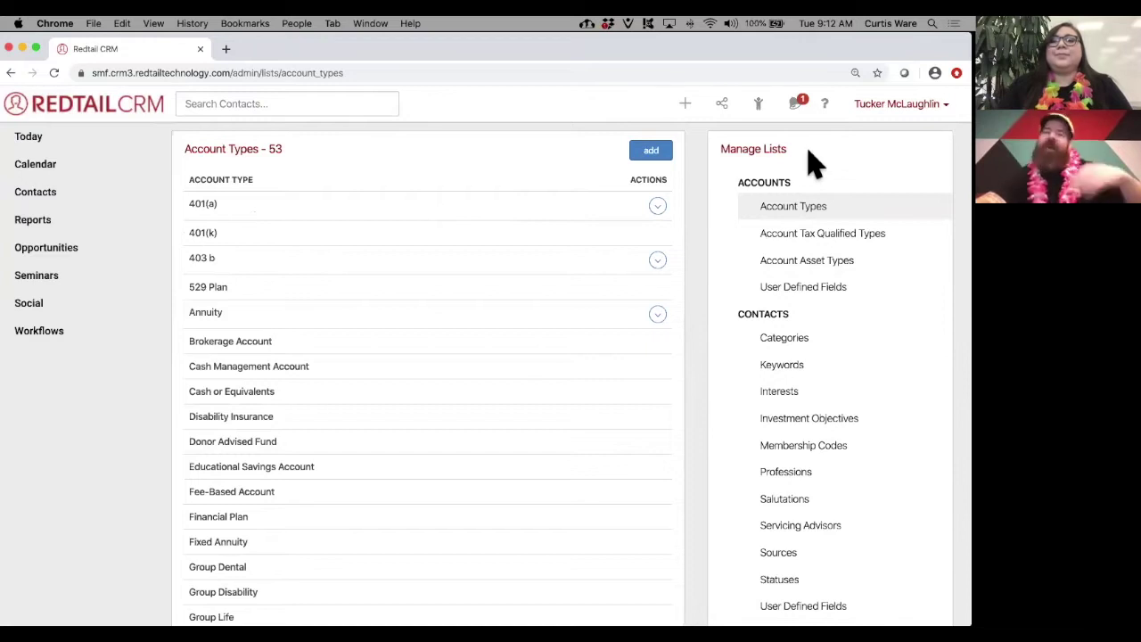
# - Scroll through the 53 Account Types and down the Manage Lists sidebar to Activities and Notes
pyautogui.scroll(-1, 816, 163)
pyautogui.scroll(1, 816, 163)
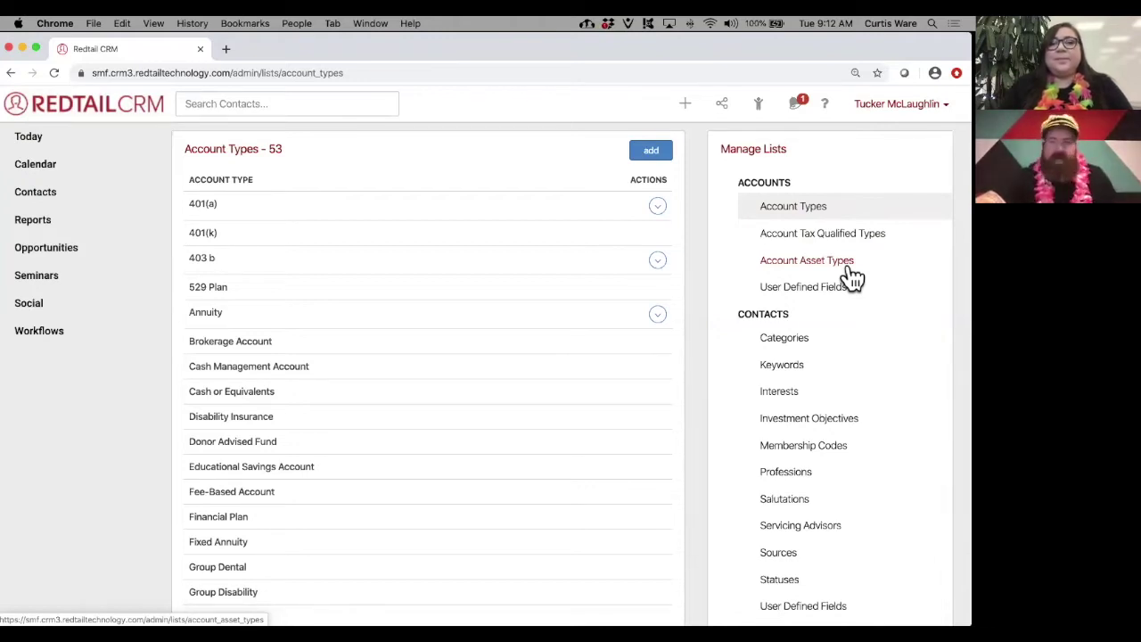
pyautogui.scroll(-5, 851, 278)
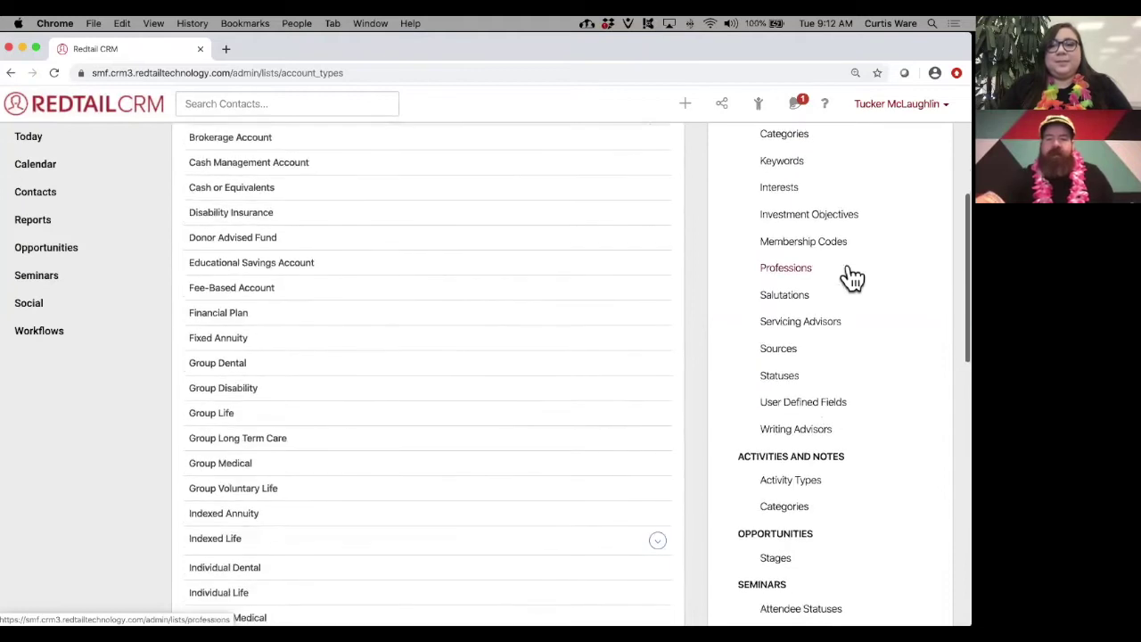
pyautogui.scroll(-1, 851, 278)
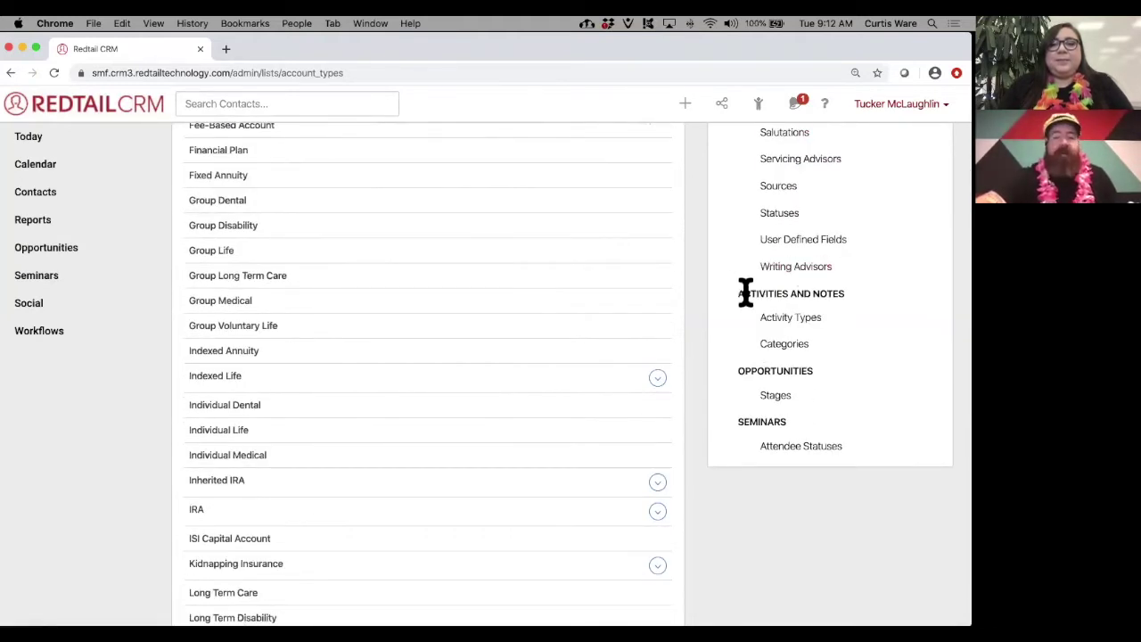
pyautogui.moveTo(740, 294); pyautogui.dragTo(848, 305)
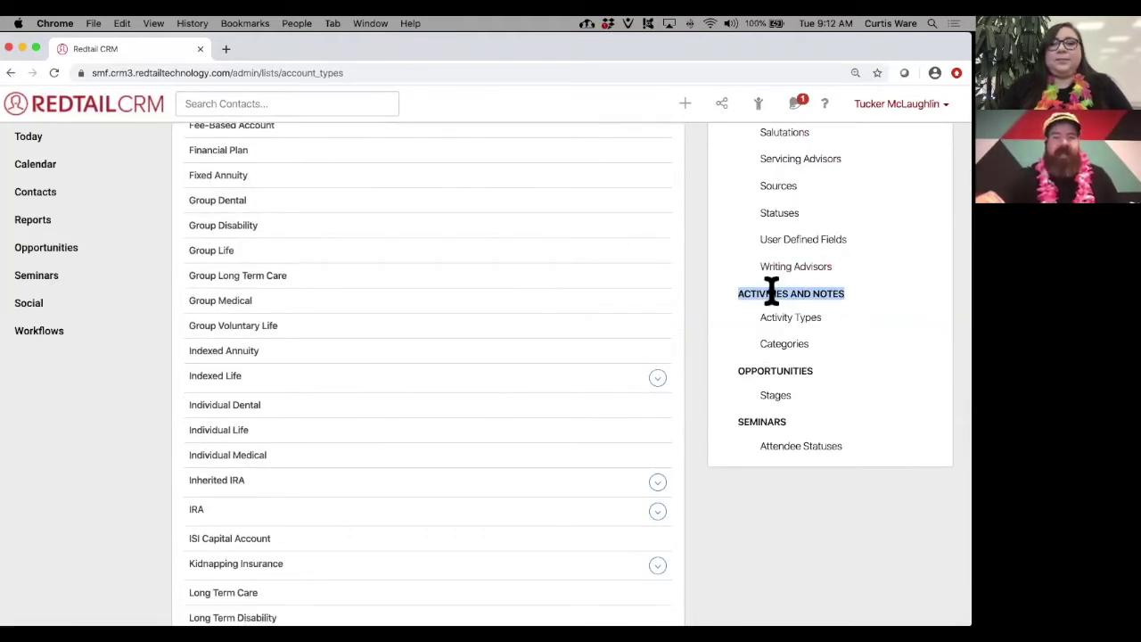
# - Open the Activity Types list and scan its entries
pyautogui.click(802, 333)
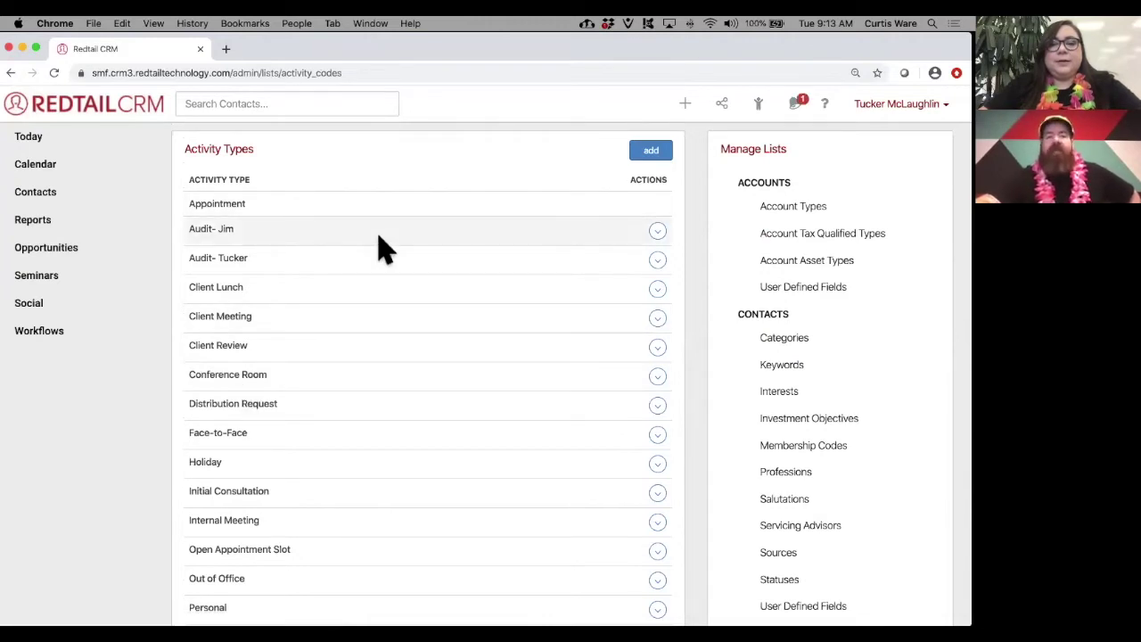
pyautogui.scroll(-2, 383, 249)
pyautogui.scroll(2, 384, 250)
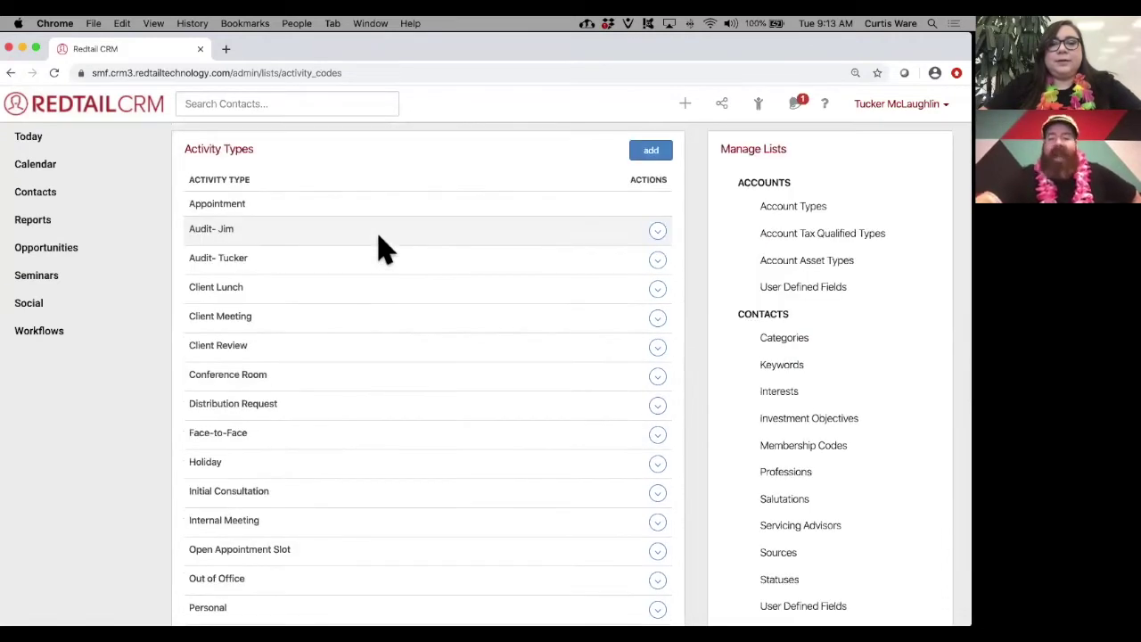
# - Open the Add Activity Type dialog and close it without saving
pyautogui.click(655, 153)
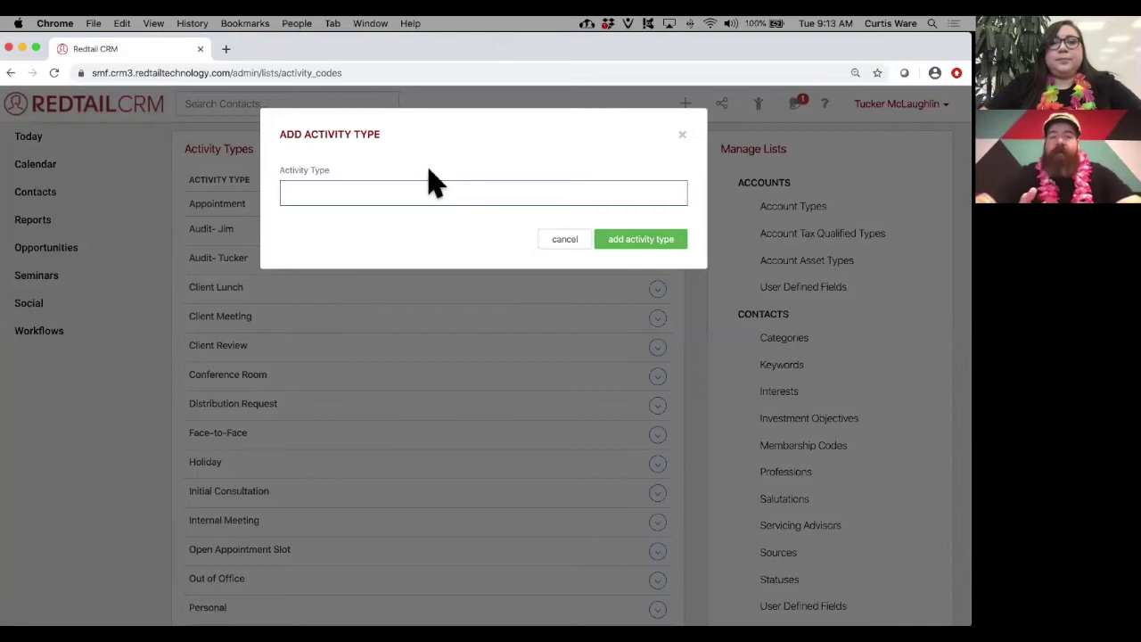
pyautogui.click(682, 135)
pyautogui.scroll(-1, 321, 333)
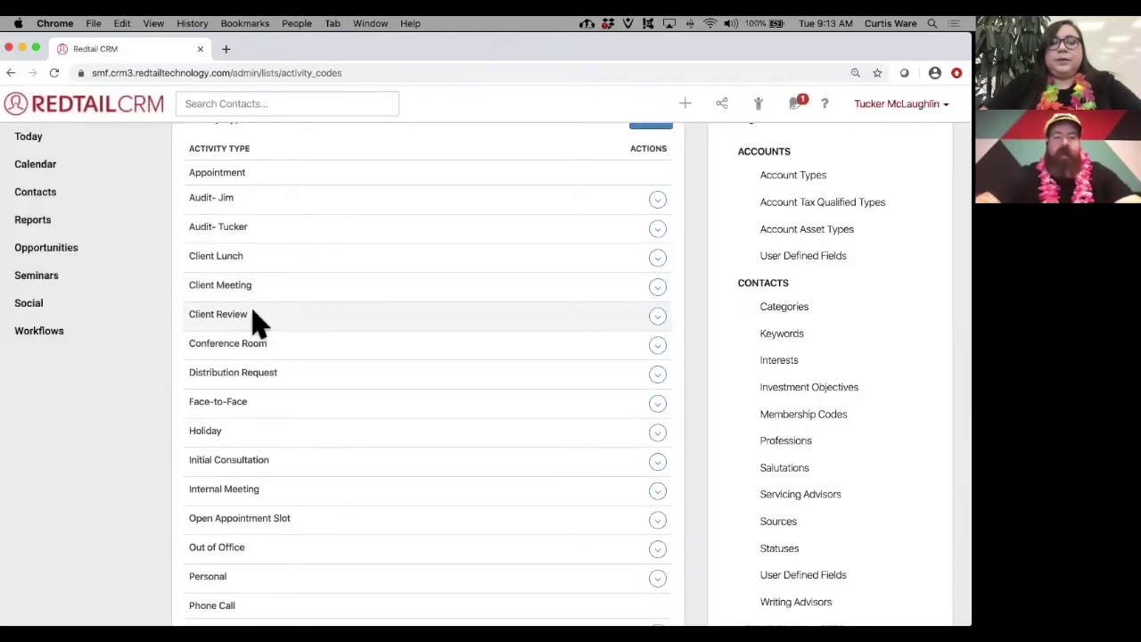
pyautogui.moveTo(255, 314); pyautogui.dragTo(193, 314)
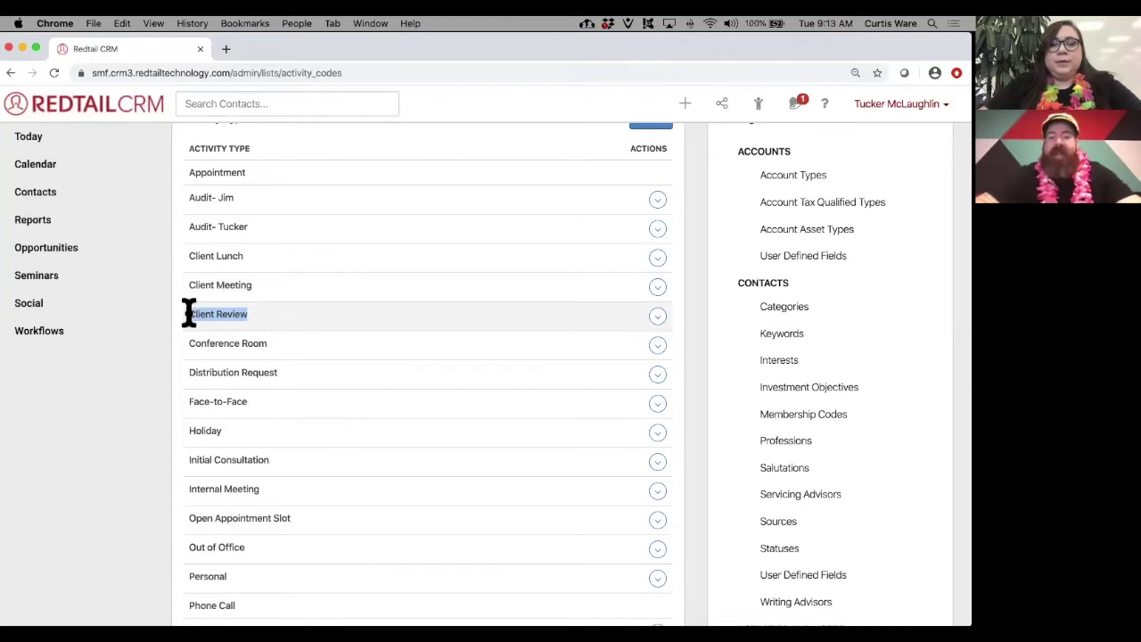
pyautogui.moveTo(253, 285); pyautogui.dragTo(183, 295)
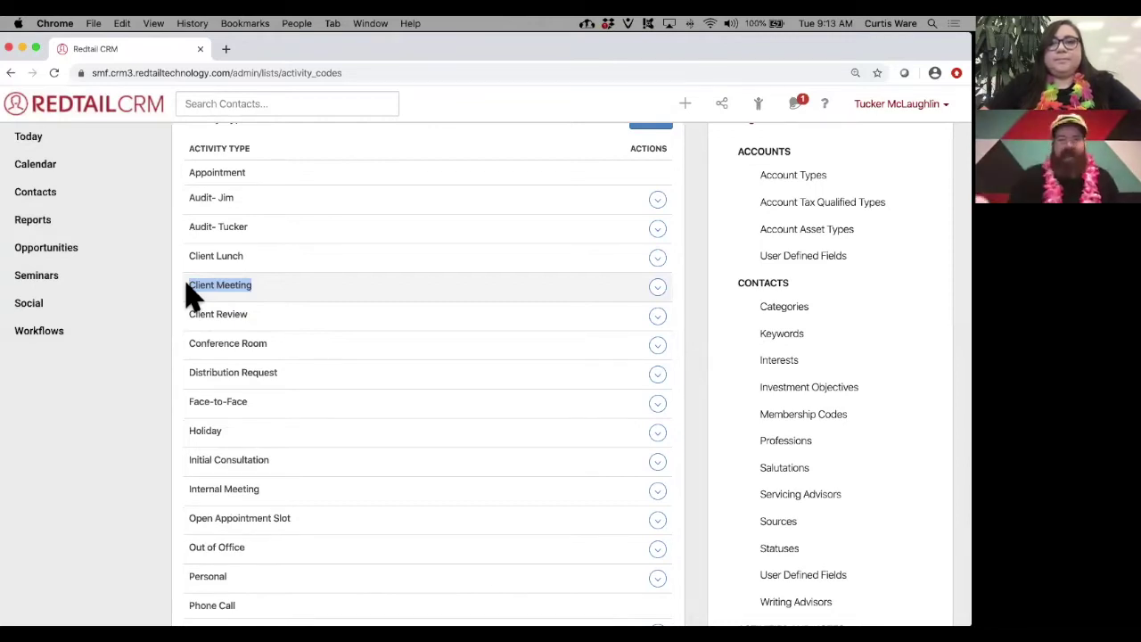
pyautogui.moveTo(253, 174); pyautogui.dragTo(195, 170)
pyautogui.click(254, 184)
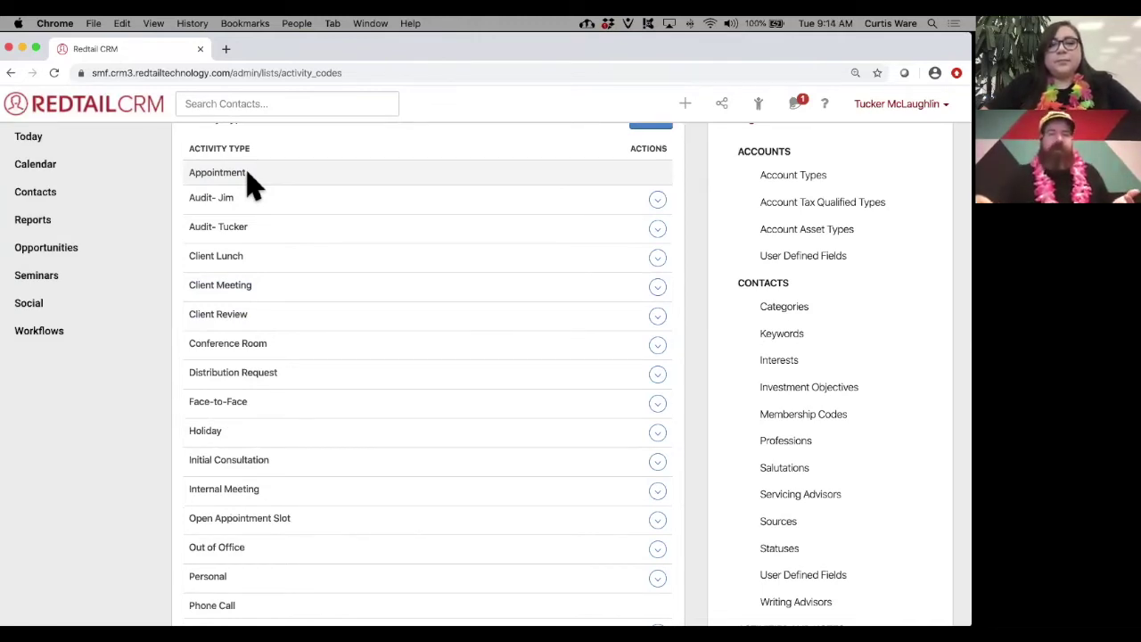
pyautogui.moveTo(249, 314); pyautogui.dragTo(186, 313)
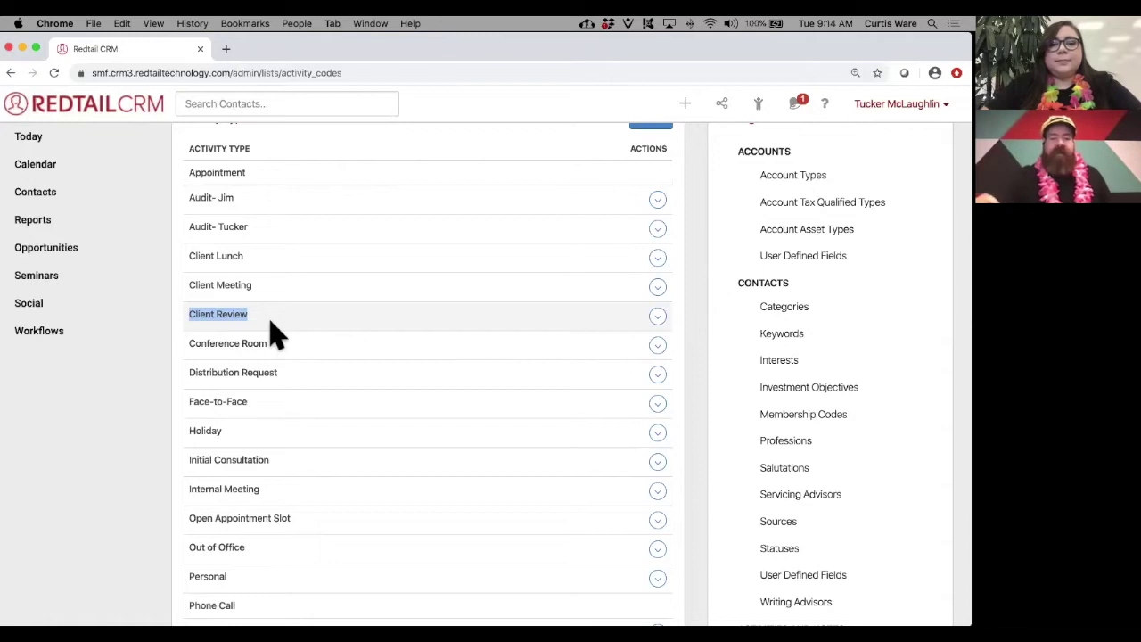
pyautogui.scroll(-4, 277, 334)
pyautogui.moveTo(246, 387); pyautogui.dragTo(189, 396)
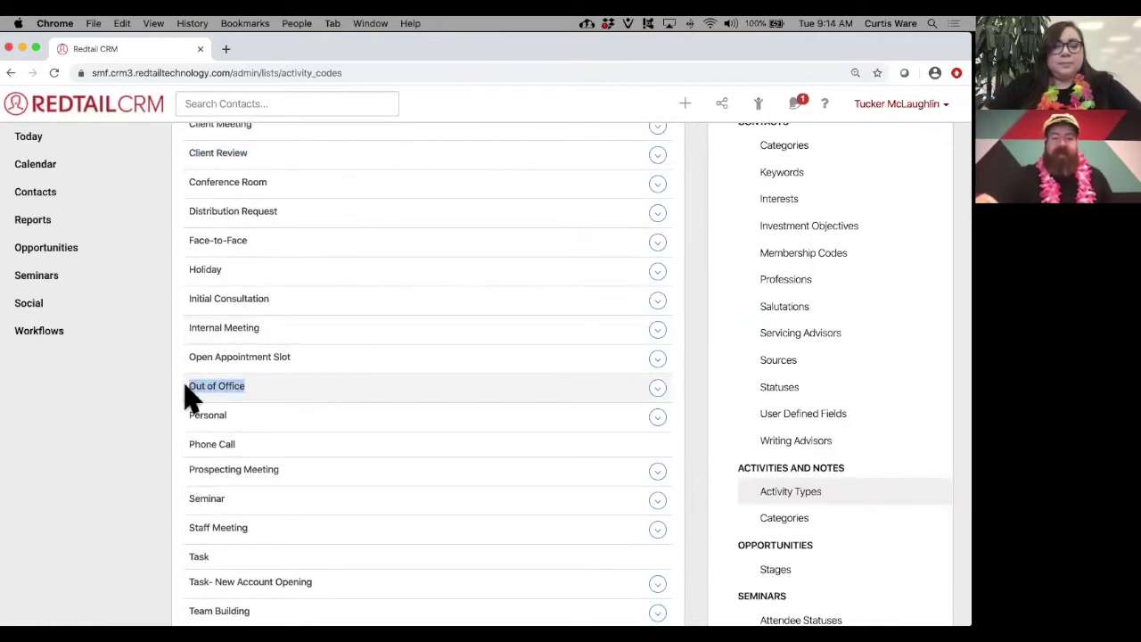
pyautogui.moveTo(295, 357); pyautogui.dragTo(189, 366)
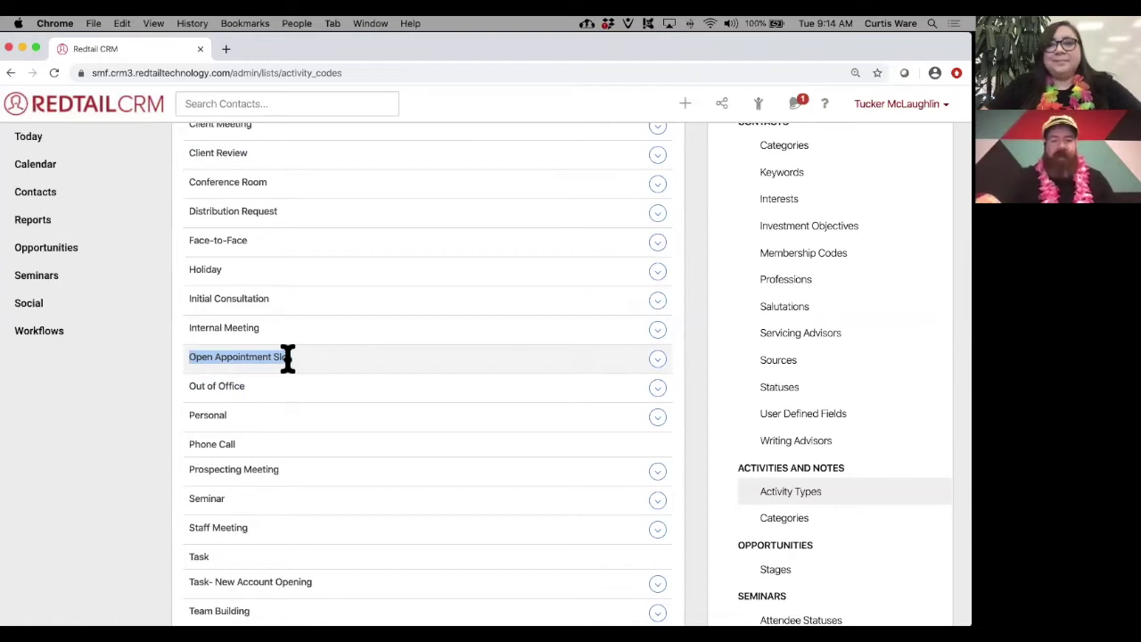
pyautogui.scroll(-4, 292, 364)
pyautogui.scroll(-1, 292, 368)
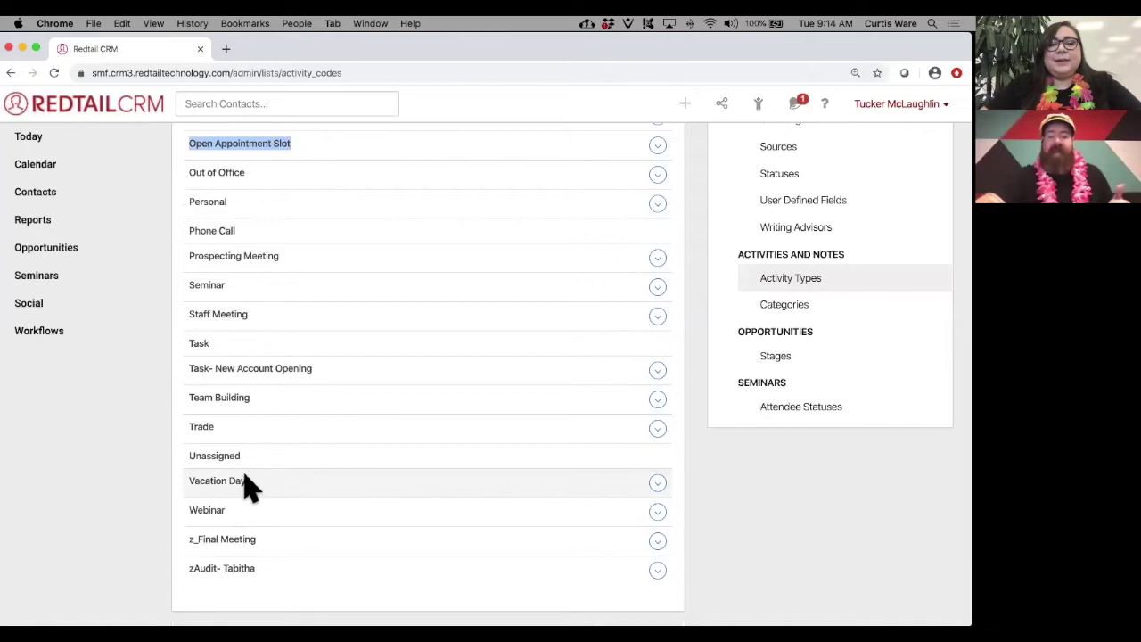
pyautogui.moveTo(250, 486); pyautogui.dragTo(184, 489)
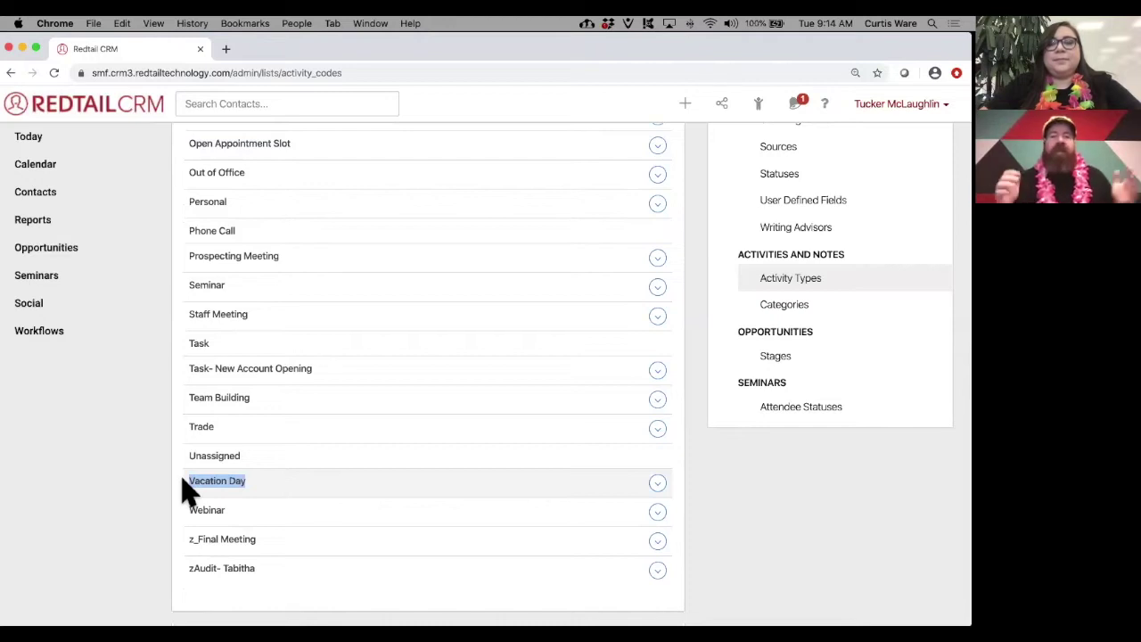
pyautogui.scroll(5, 372, 378)
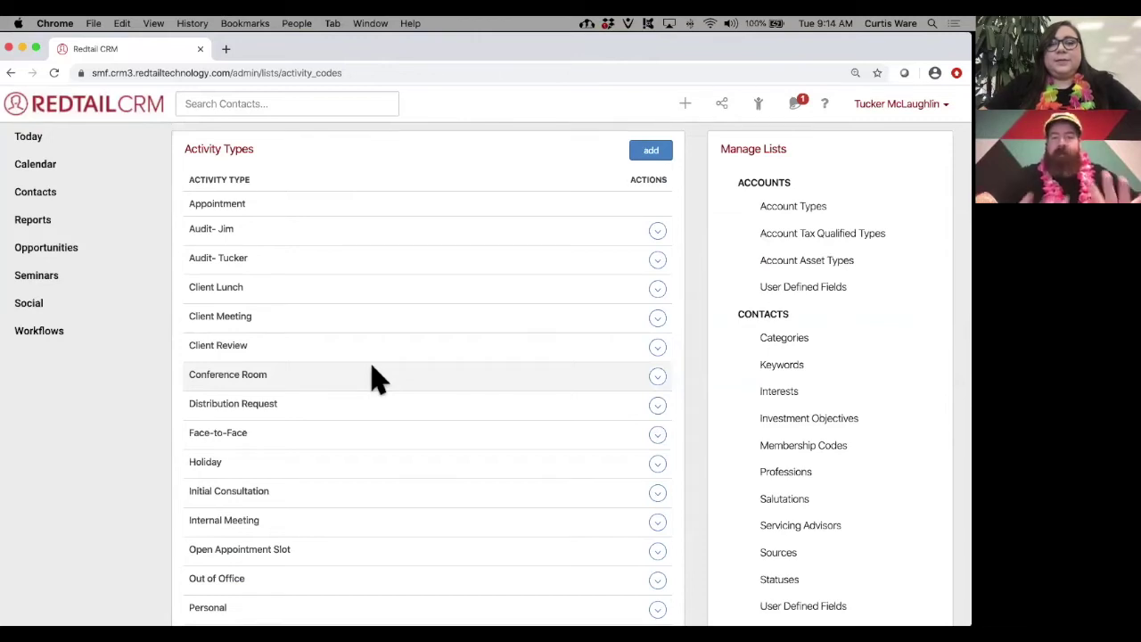
pyautogui.click(658, 232)
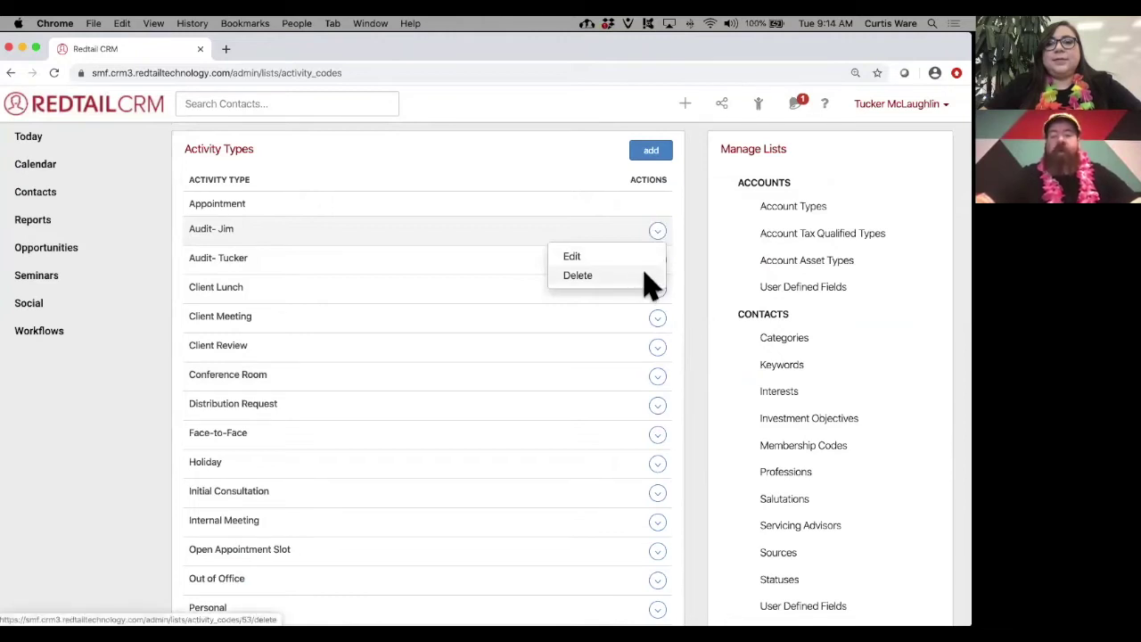
pyautogui.click(643, 277)
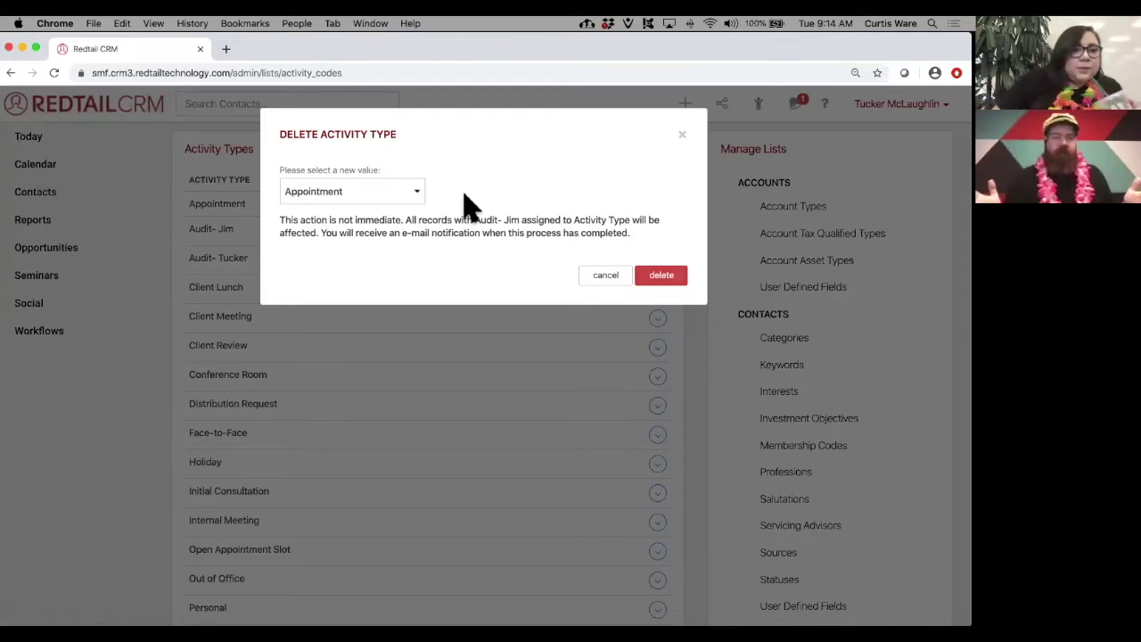
pyautogui.click(415, 191)
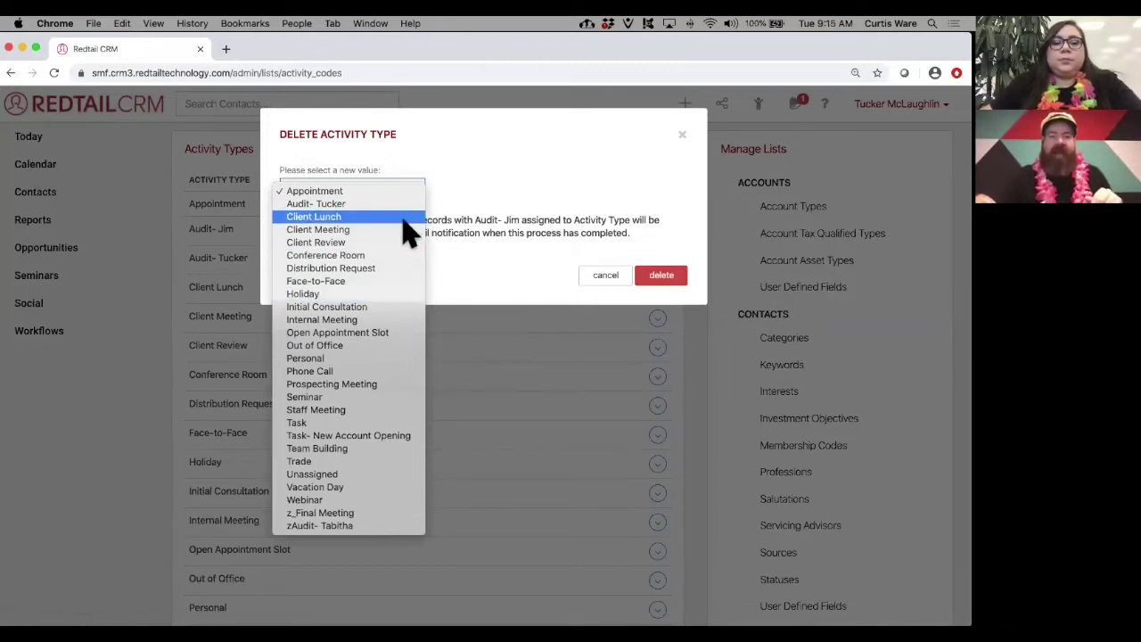
pyautogui.click(471, 201)
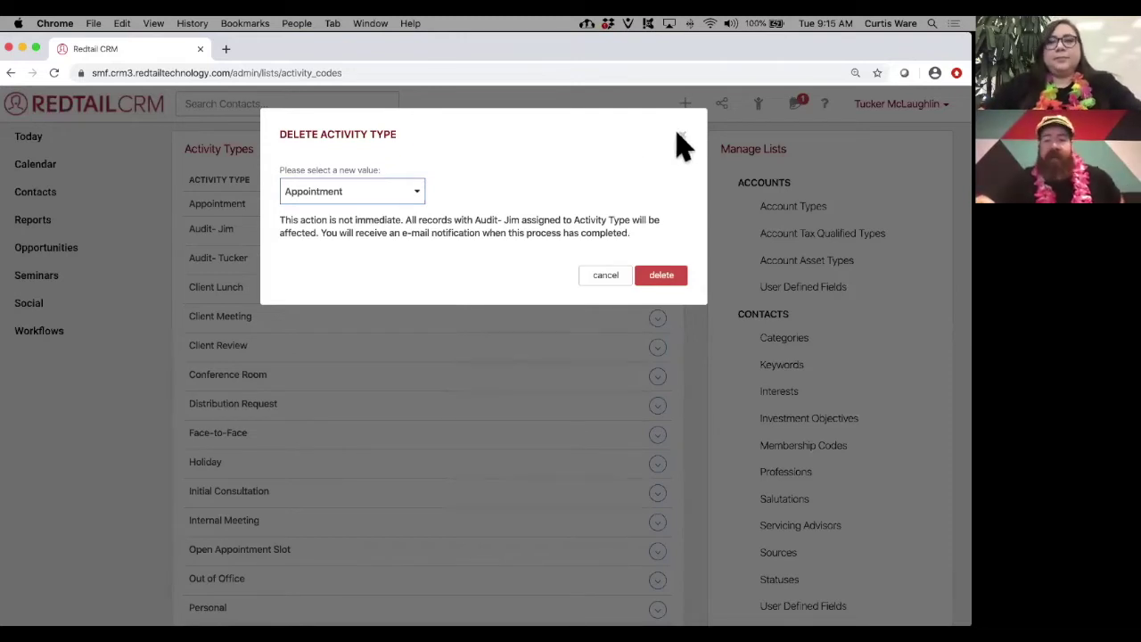
pyautogui.click(680, 104)
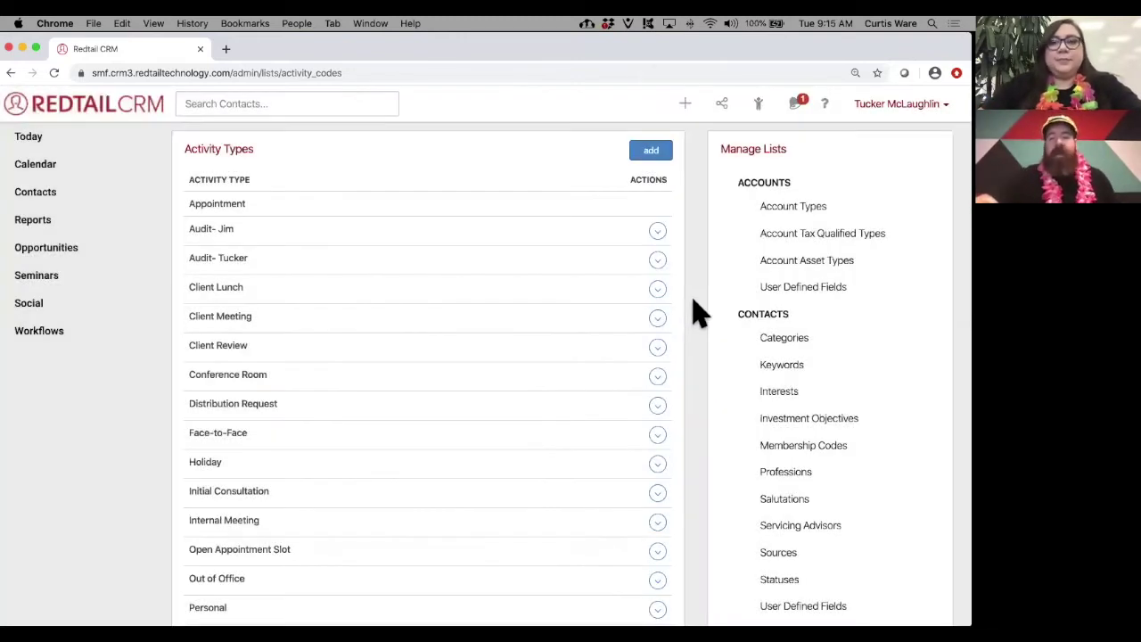